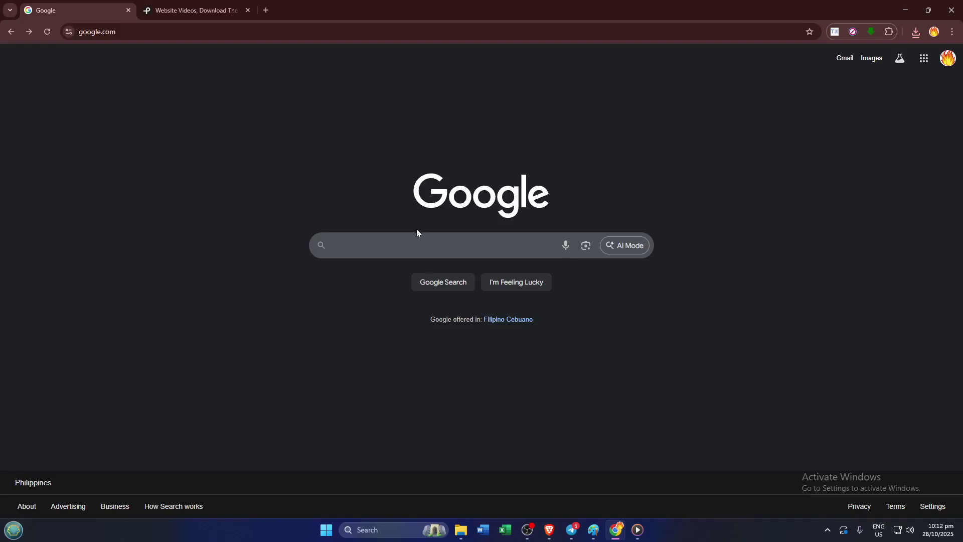
Search Google for 'chrome store' and go to the Chrome Web Store home page.
click(444, 244)
text(chrome store)
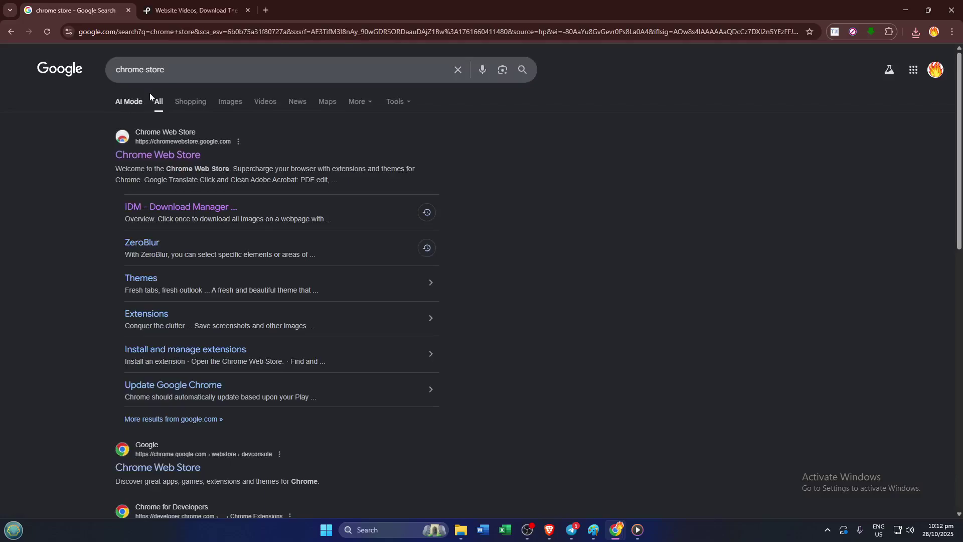
click(152, 158)
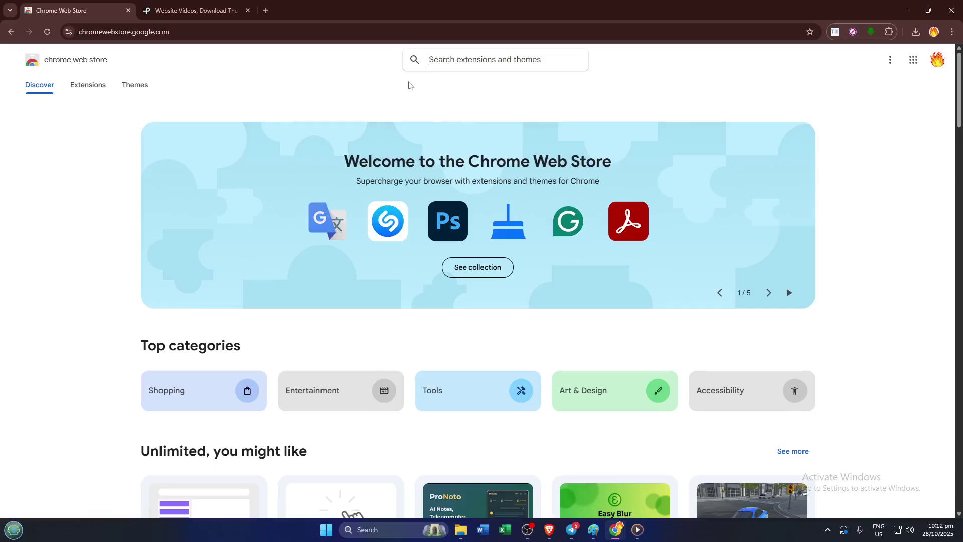
Search the Web Store and open the Video Downloader Professional extension page.
click(431, 62)
text(v)
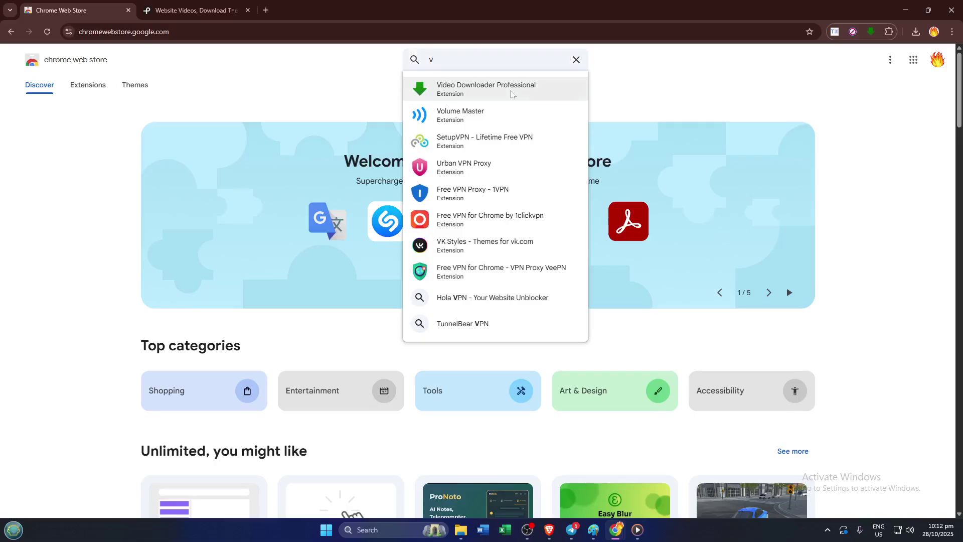
click(512, 91)
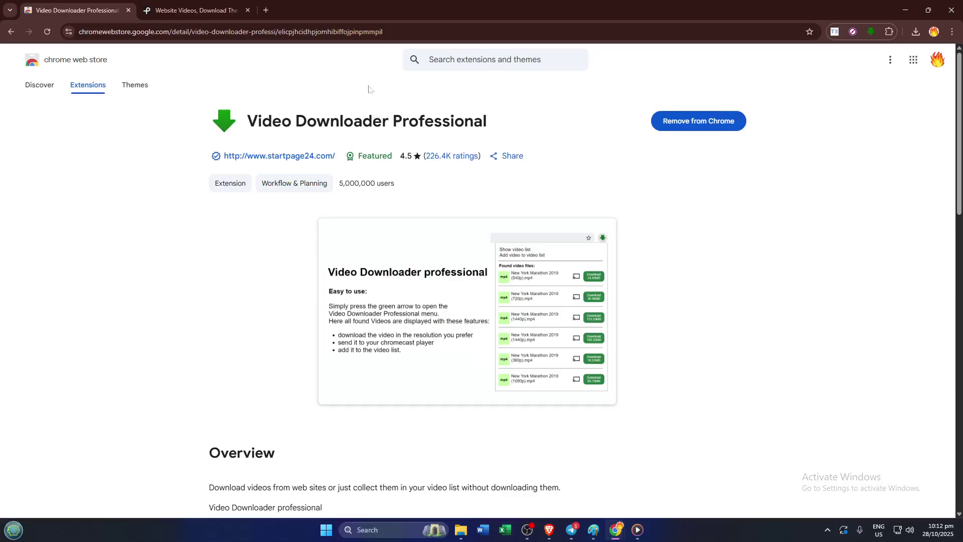
Pin Video Downloader Professional from the Extensions menu, re-pinning it after an accidental unpin.
click(888, 33)
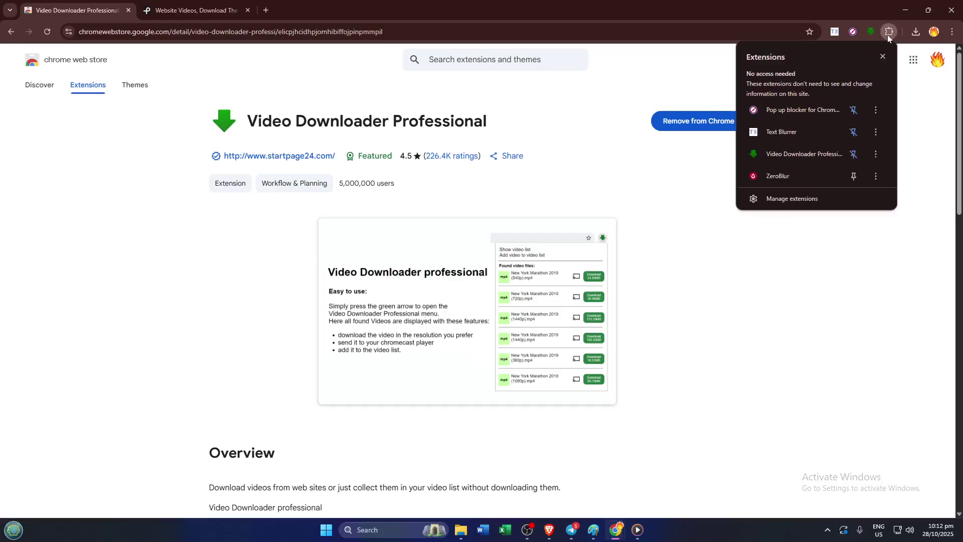
click(853, 156)
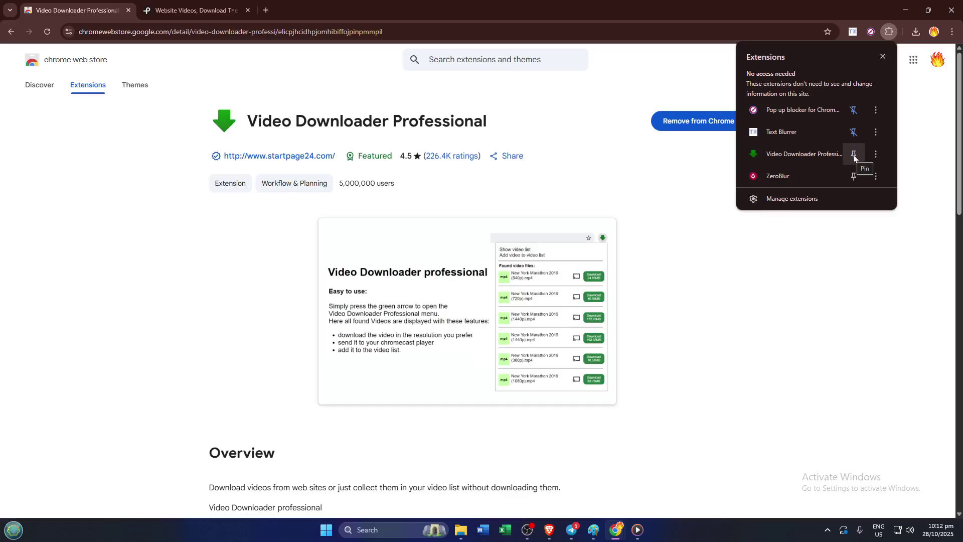
click(853, 156)
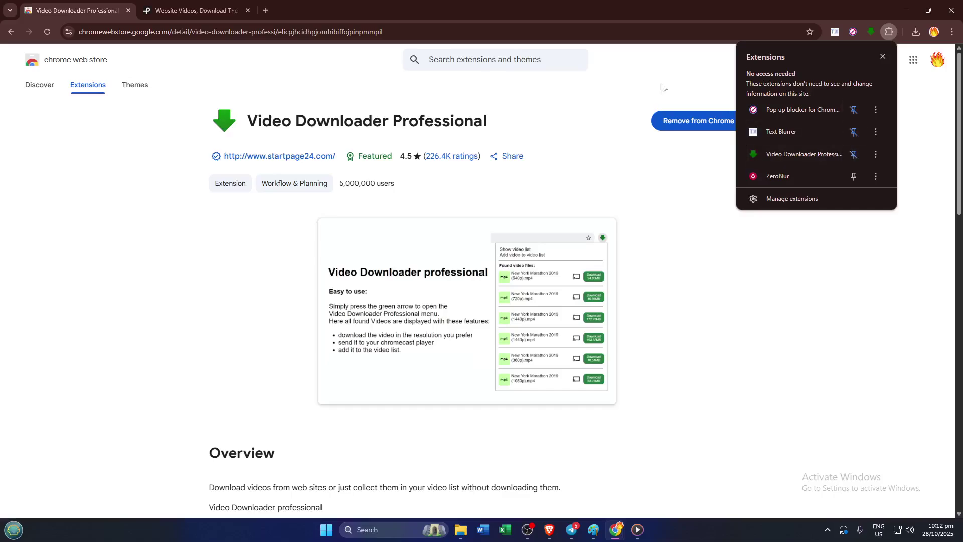
click(638, 81)
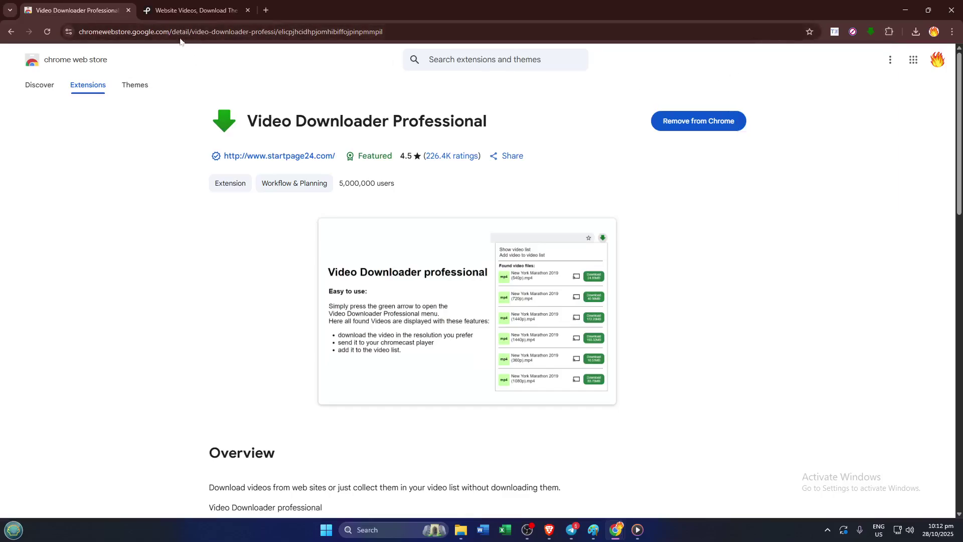
Go to the Pexels tab showing the 'website' video search results.
click(186, 15)
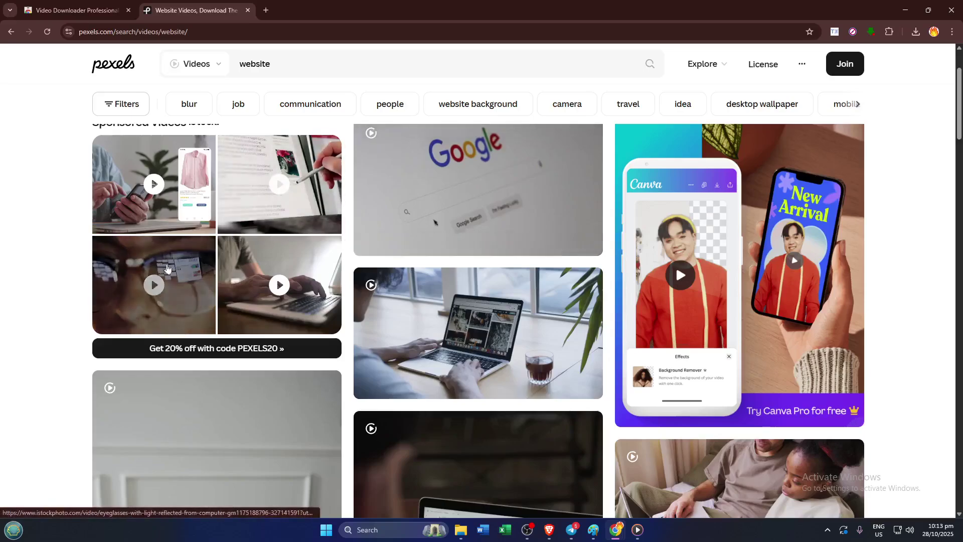
scroll(167, 267, down, 1)
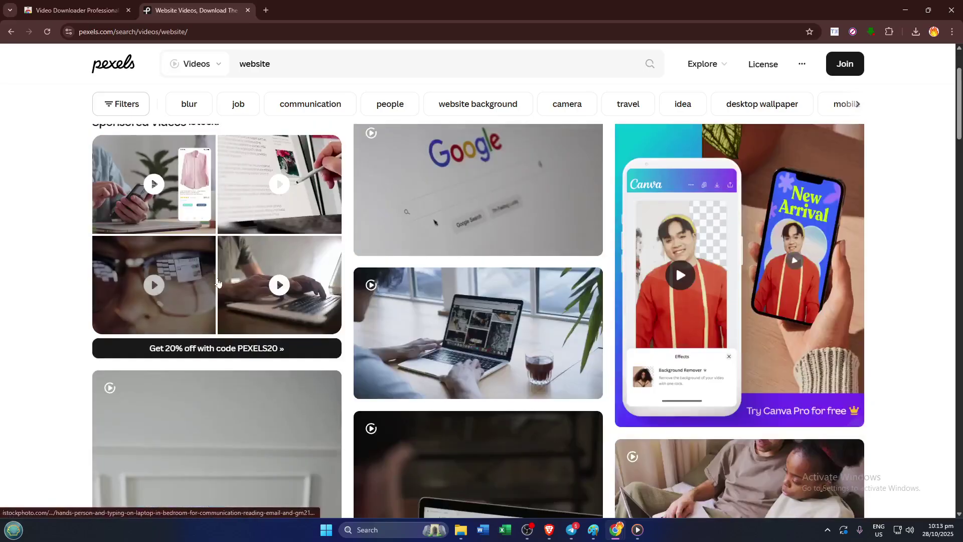
scroll(584, 307, down, 3)
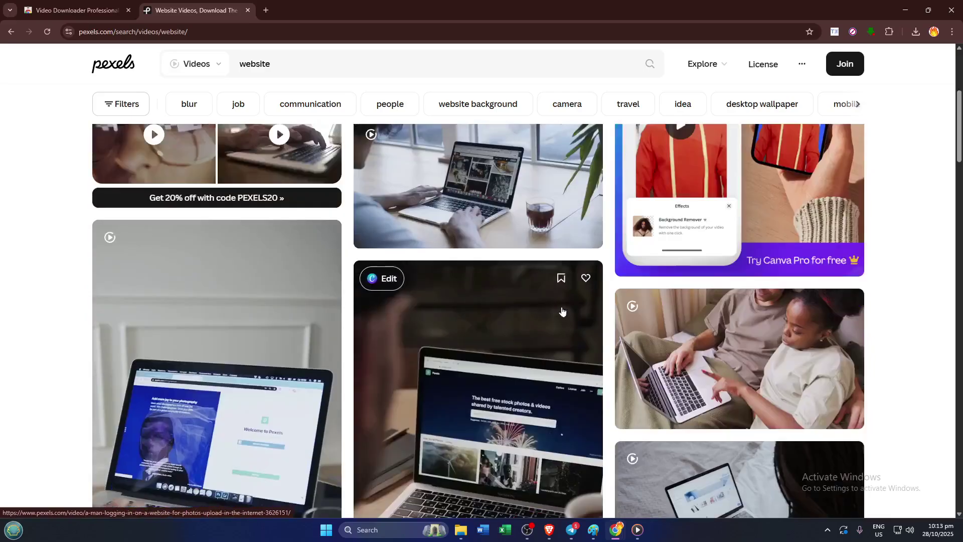
scroll(527, 302, down, 3)
scroll(462, 301, down, 2)
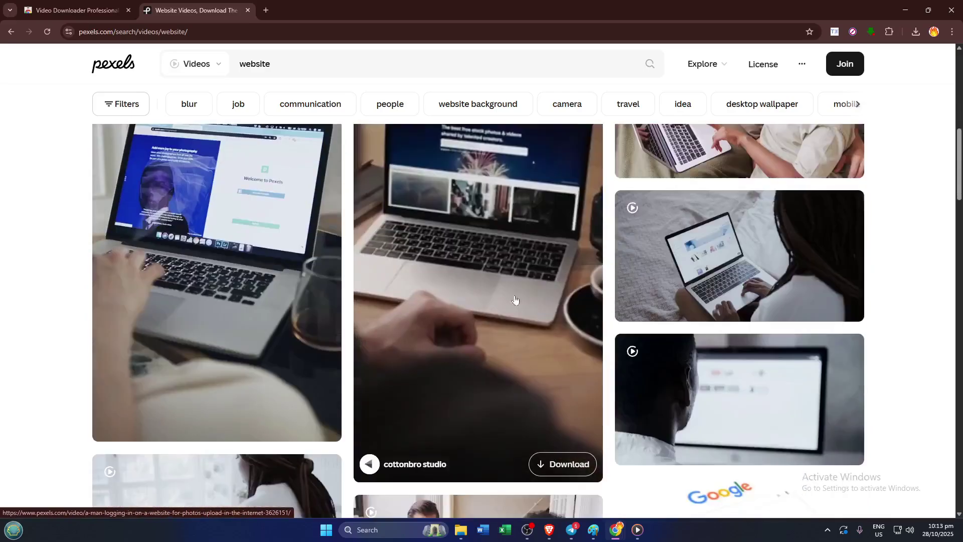
scroll(546, 297, up, 2)
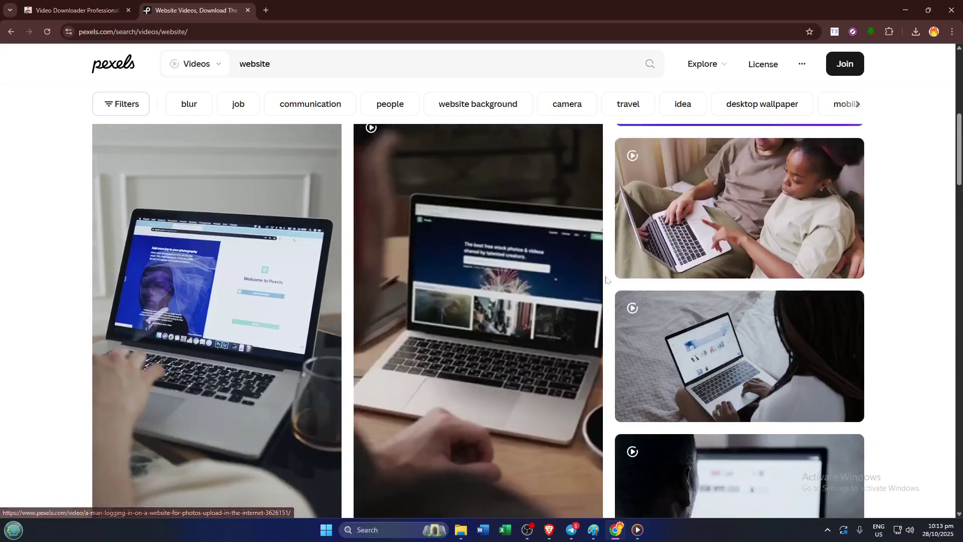
Show the downloadable video files Video Downloader Professional found on the Pexels page.
click(870, 34)
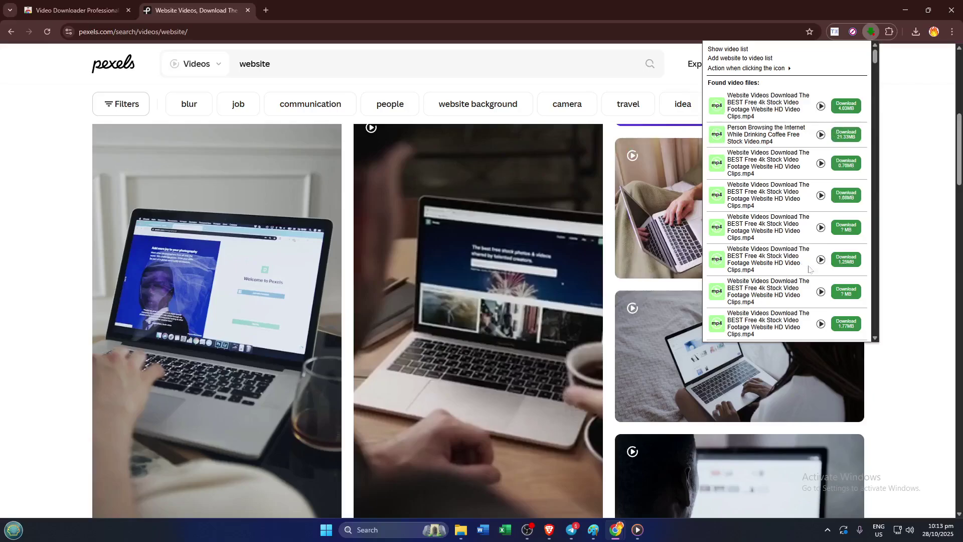
scroll(810, 269, down, 2)
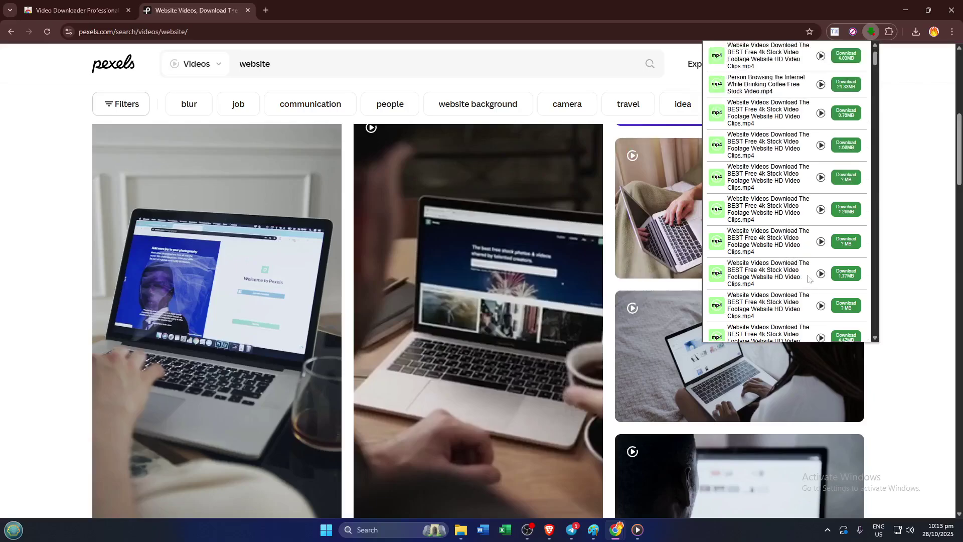
scroll(810, 279, down, 2)
scroll(808, 278, down, 2)
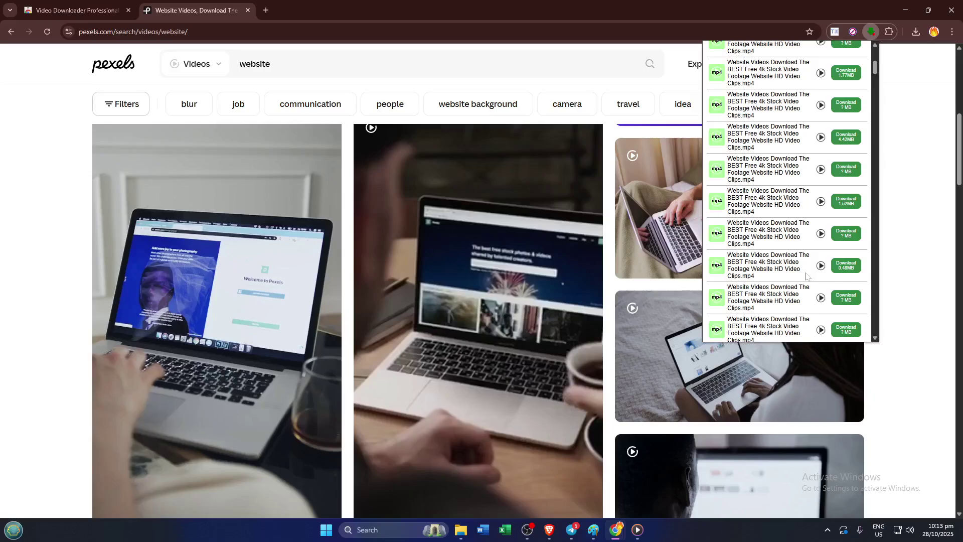
scroll(808, 277, down, 1)
scroll(805, 267, down, 3)
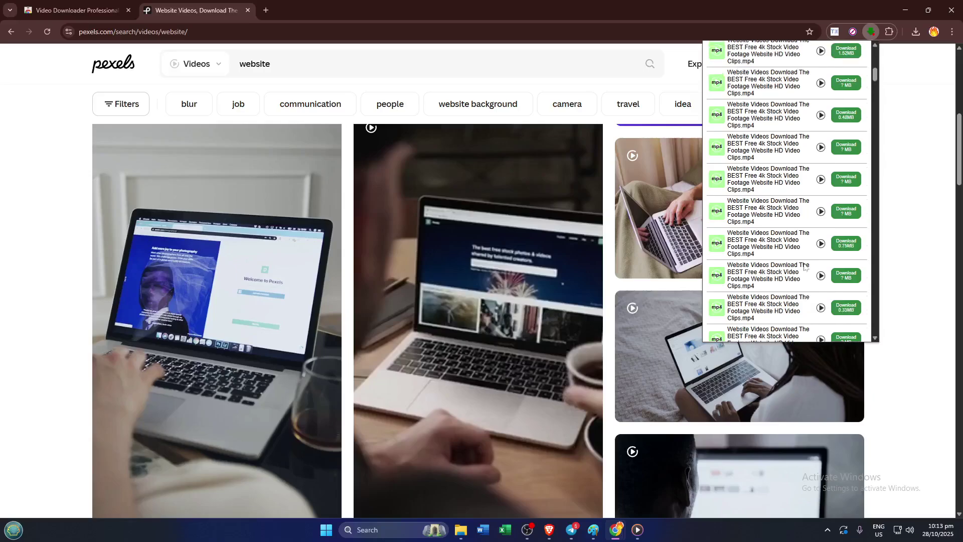
scroll(805, 265, down, 3)
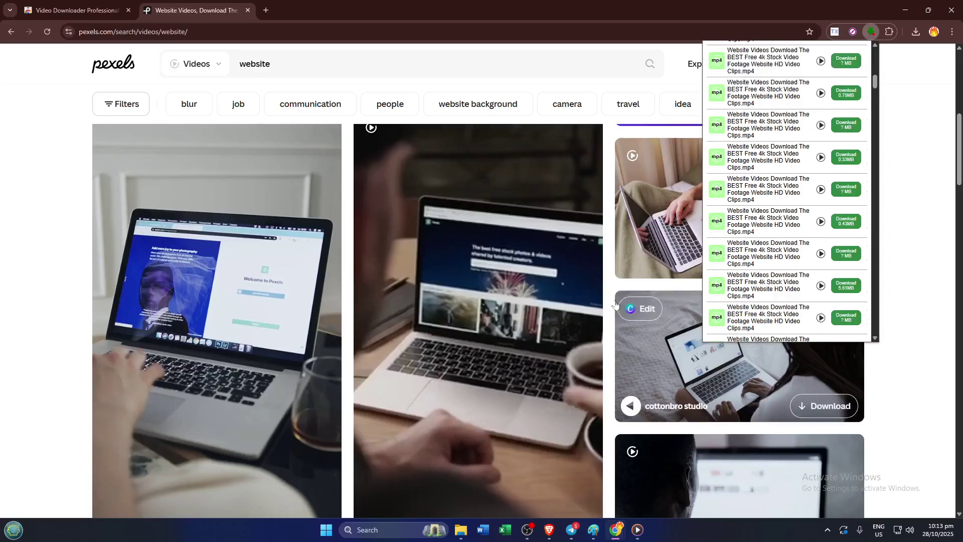
scroll(781, 279, down, 2)
scroll(778, 268, down, 3)
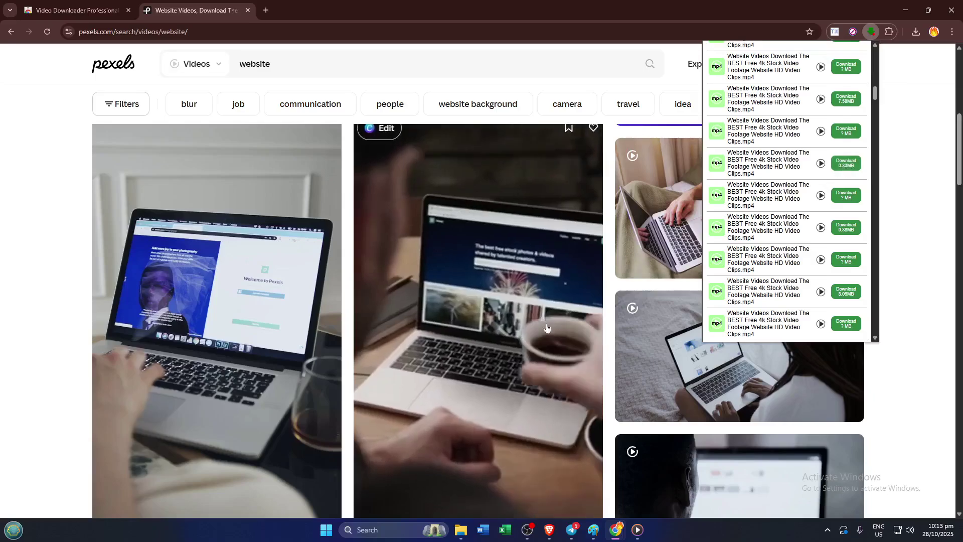
scroll(546, 338, down, 2)
scroll(547, 338, down, 3)
scroll(547, 337, down, 3)
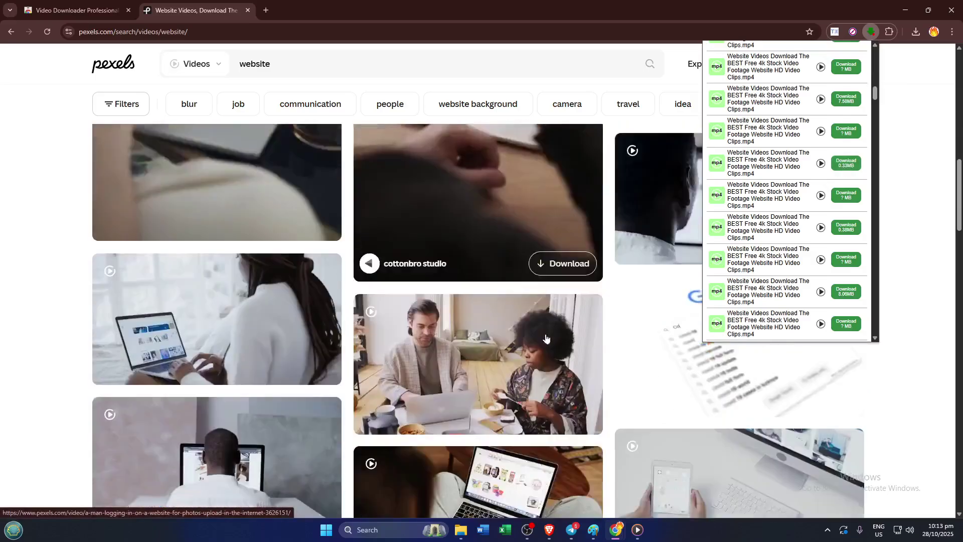
scroll(546, 338, down, 3)
scroll(546, 338, down, 5)
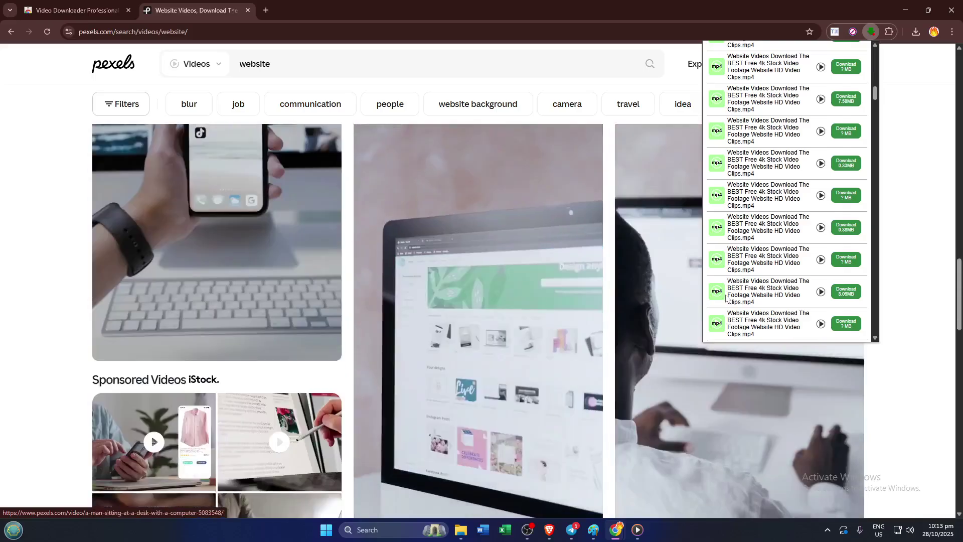
scroll(546, 338, down, 2)
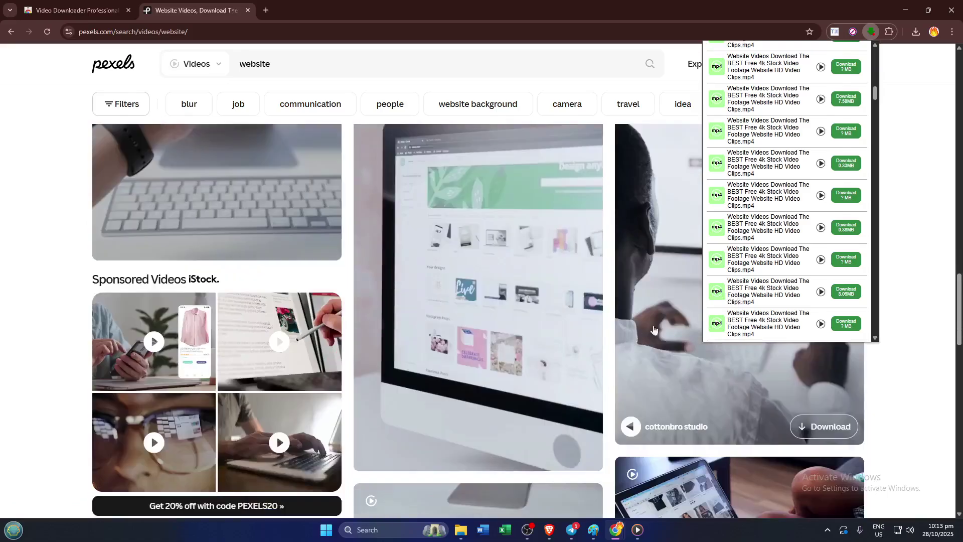
scroll(781, 265, down, 2)
scroll(782, 265, down, 2)
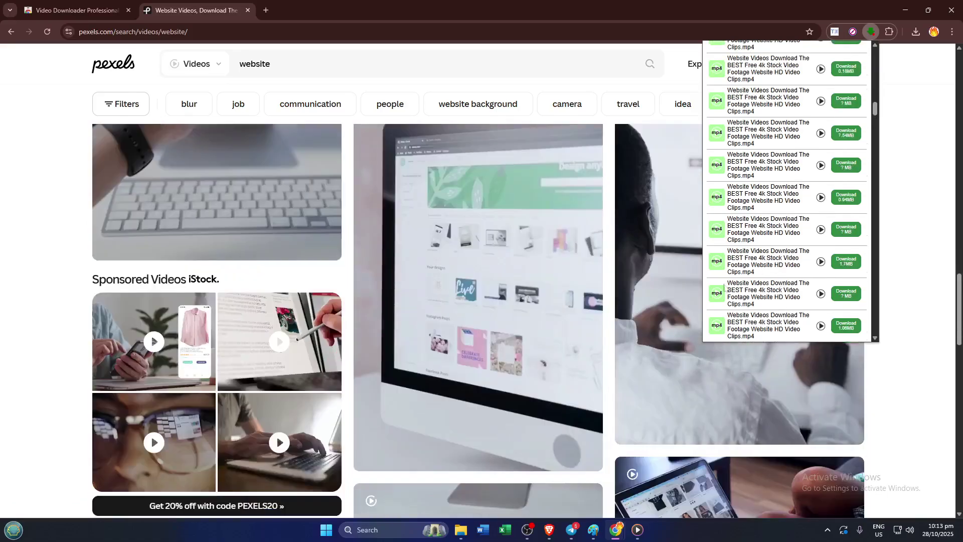
scroll(588, 349, down, 3)
scroll(587, 348, down, 4)
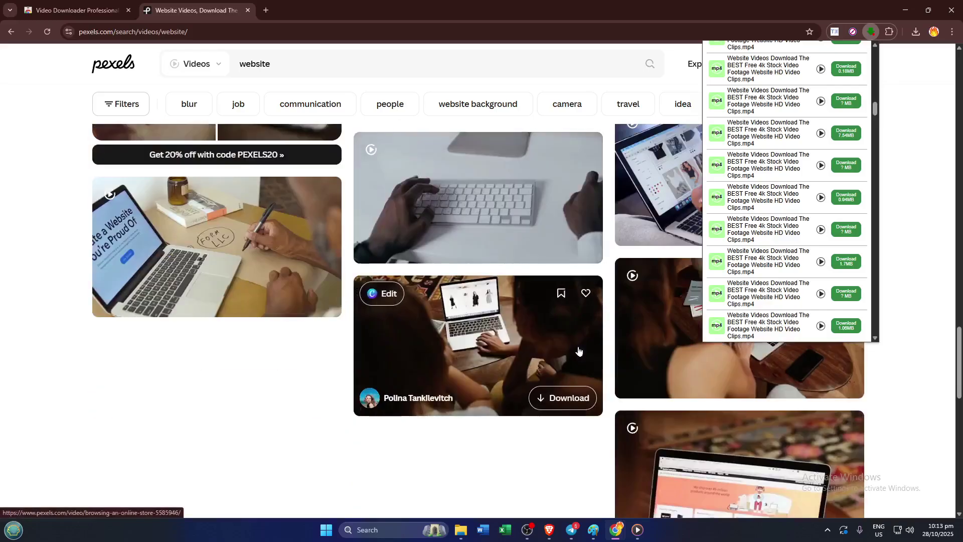
scroll(581, 348, down, 4)
scroll(581, 348, down, 3)
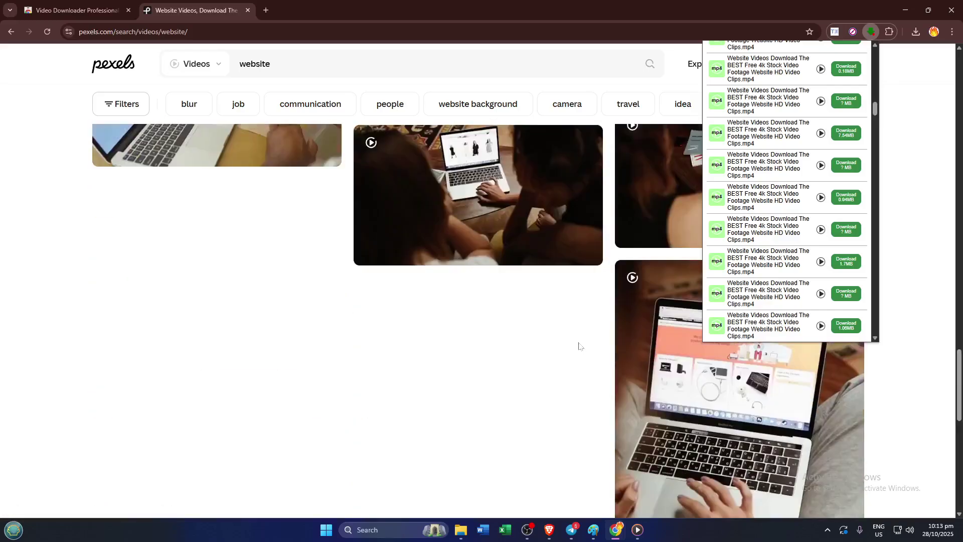
scroll(579, 348, down, 4)
scroll(580, 348, down, 4)
scroll(580, 348, down, 1)
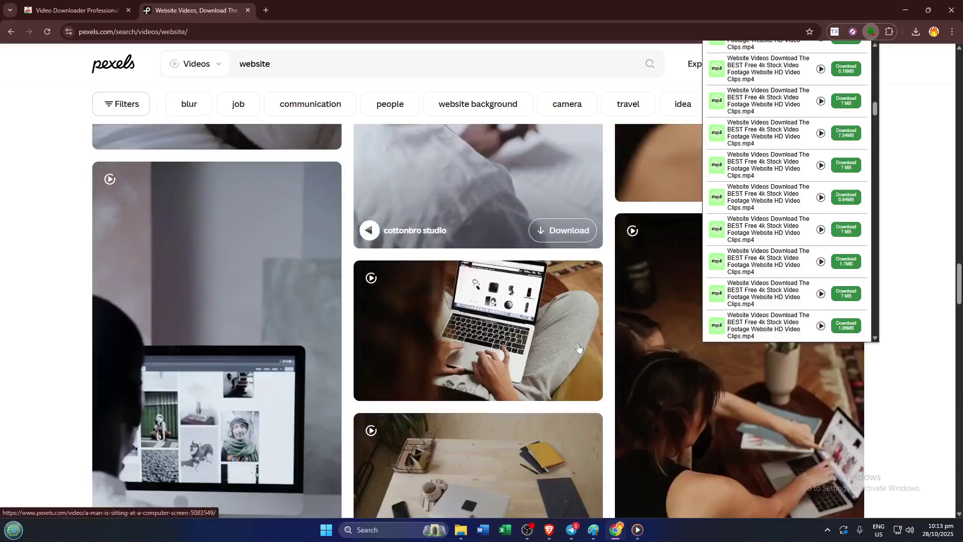
scroll(579, 348, down, 2)
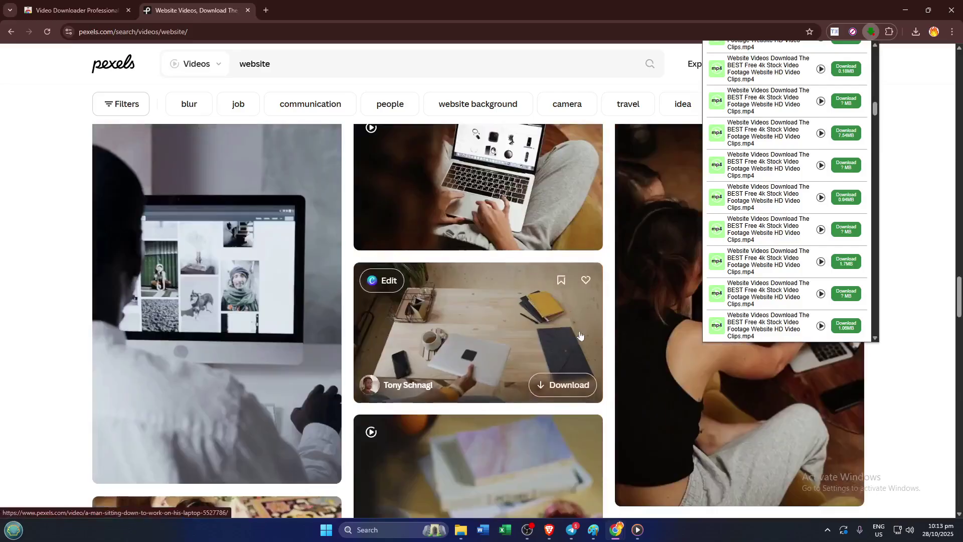